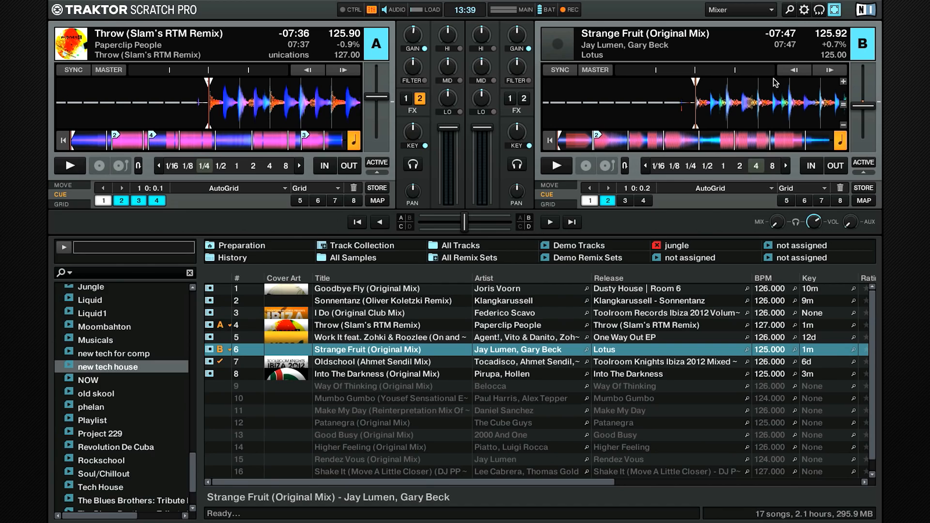
- Enable the Global Section in the global settings preferences and close the preferences
click(804, 10)
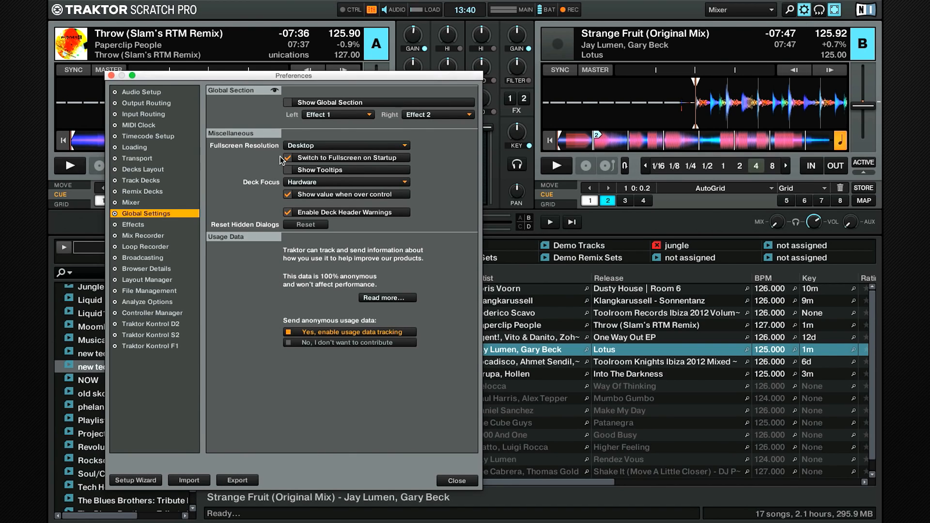
click(288, 103)
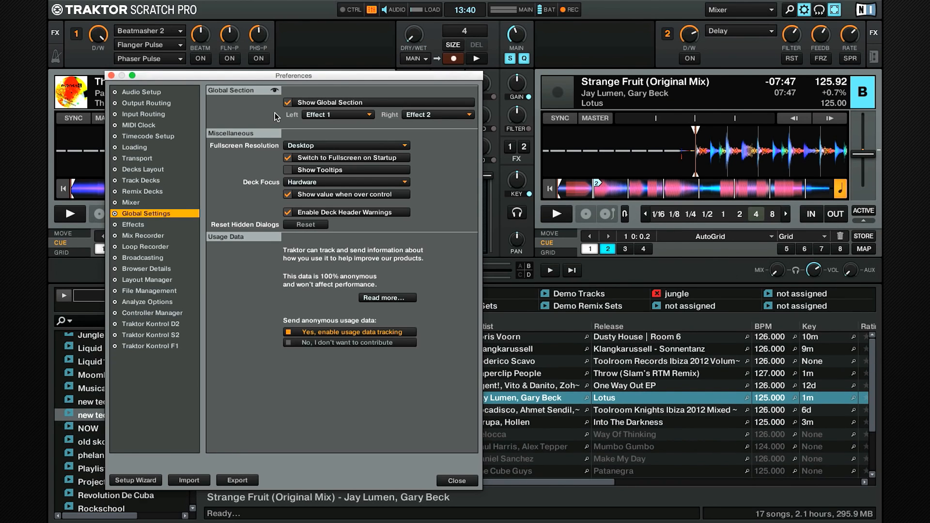
click(448, 480)
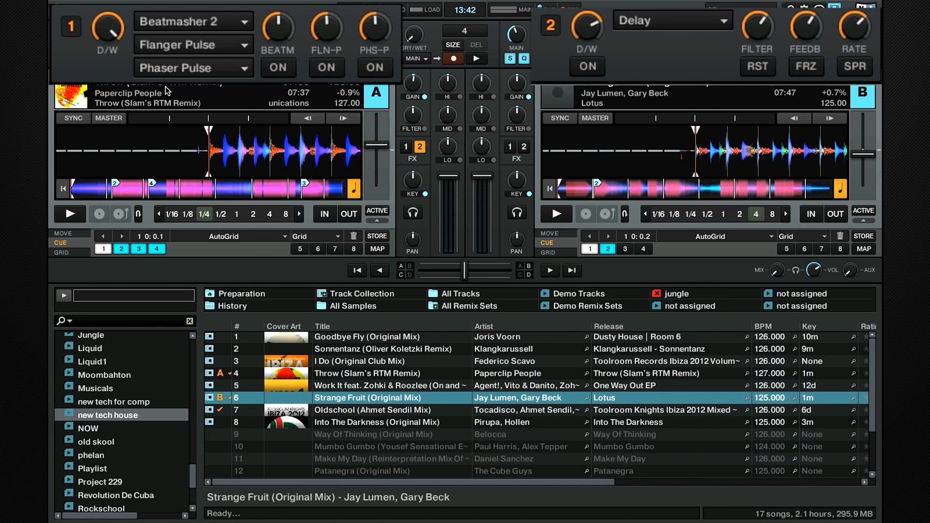
- Switch effect unit 1 to Single mode and return it to Group mode
click(68, 34)
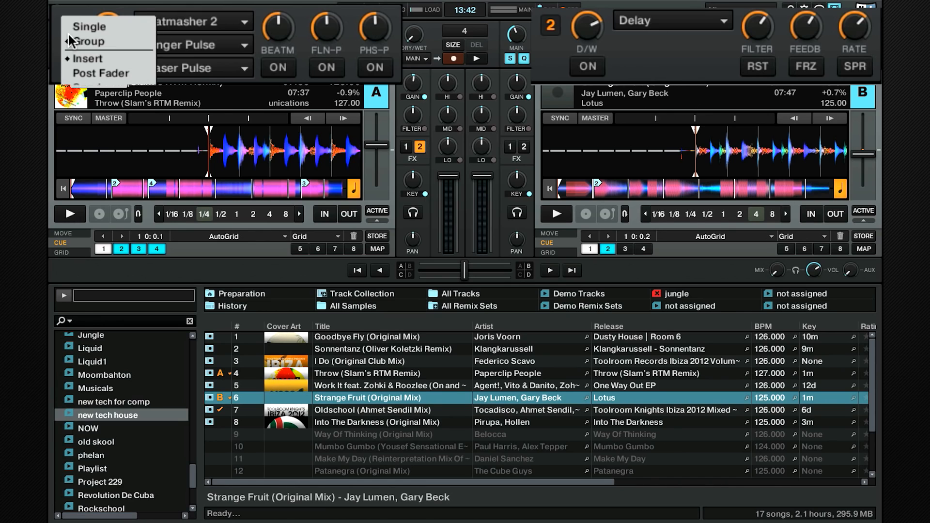
click(72, 28)
click(72, 30)
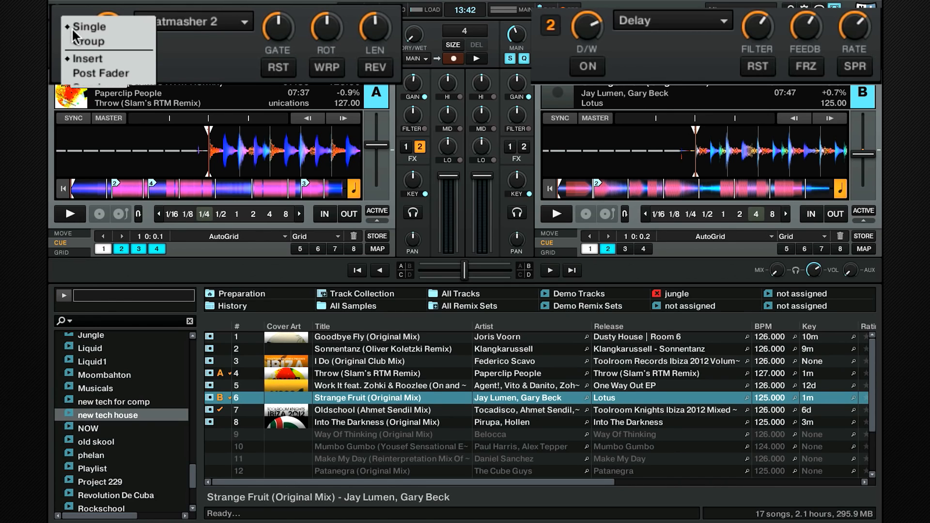
click(72, 36)
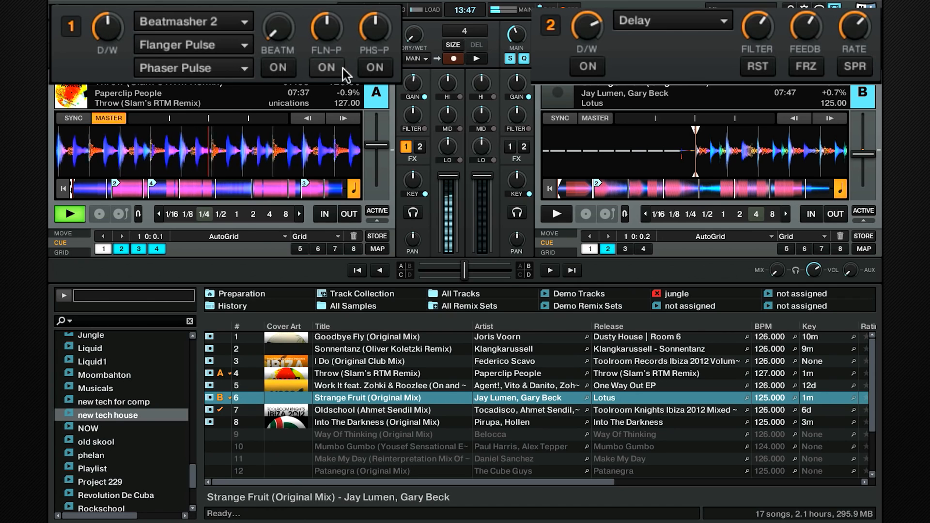
- Try Phaser Pulse on deck A by sweeping effect unit 1's dry/wet down to 0% and back up, turn it off and stop the deck
click(365, 71)
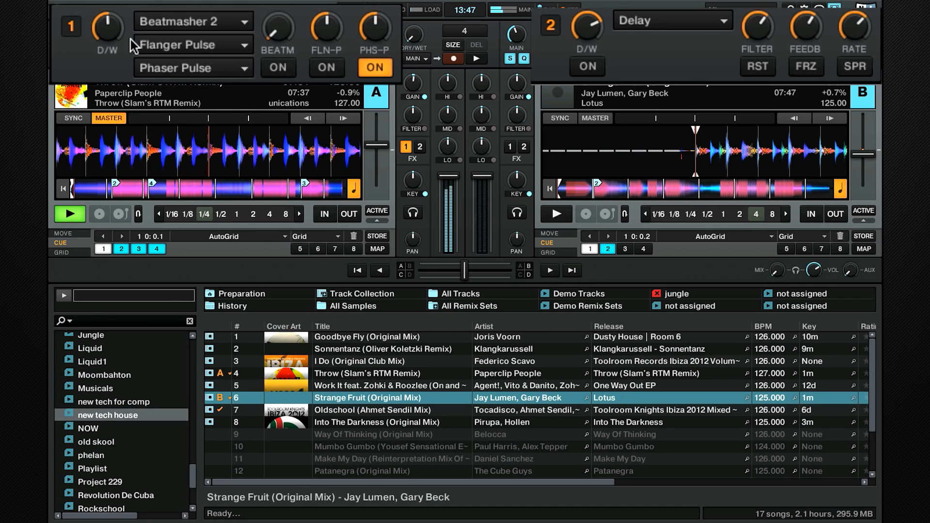
drag(104, 25, 104, 68)
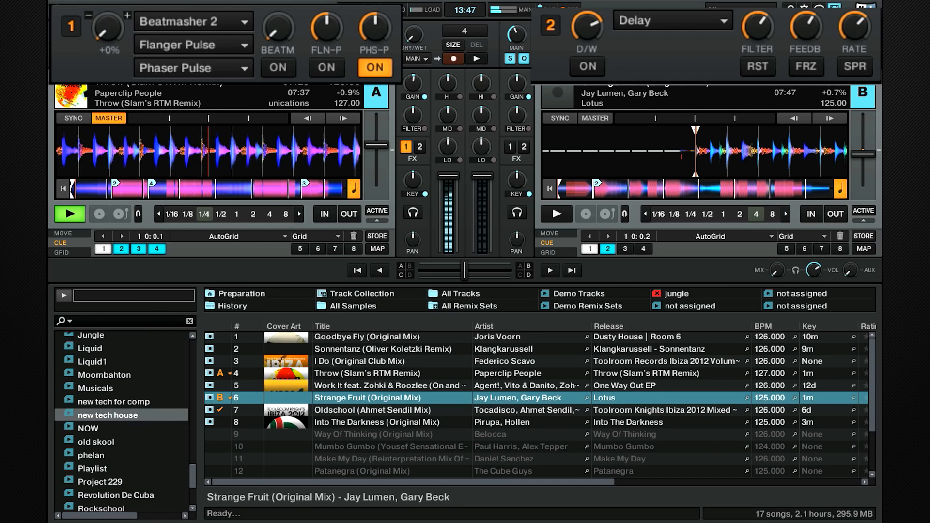
mouse_move(107, 27)
mouse_down()
mouse_move(107, 0)
mouse_move(107, 44)
mouse_move(107, 0)
mouse_move(107, 24)
mouse_up()
click(380, 72)
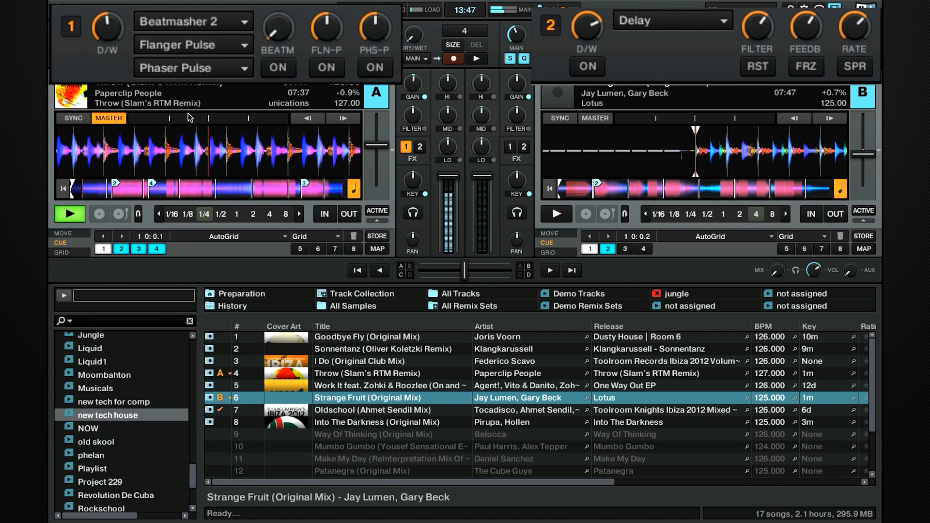
click(71, 214)
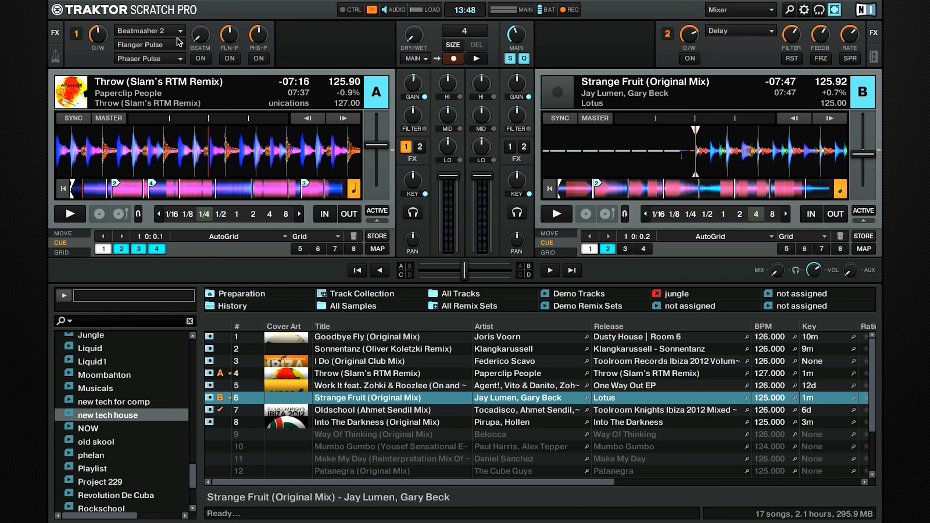
- Replace Phaser Pulse with Gater as the third effect of effect unit 1
click(179, 59)
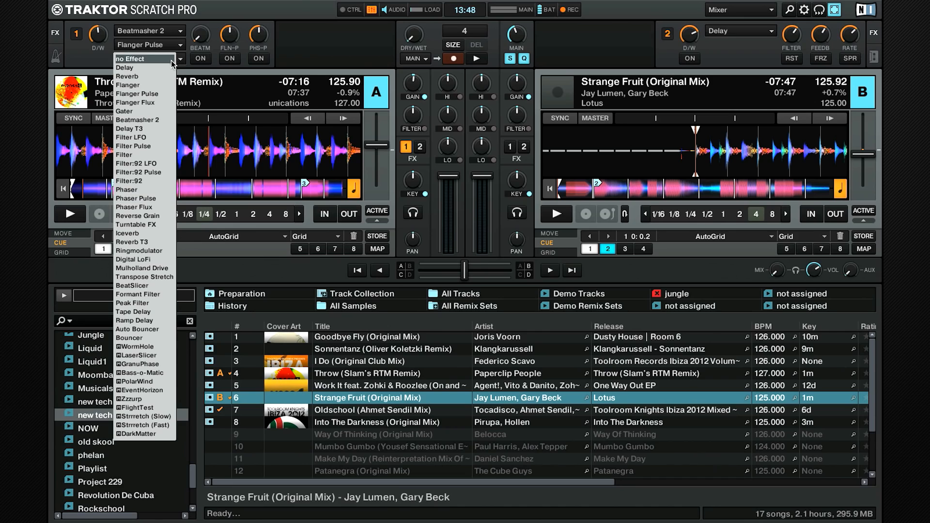
click(124, 111)
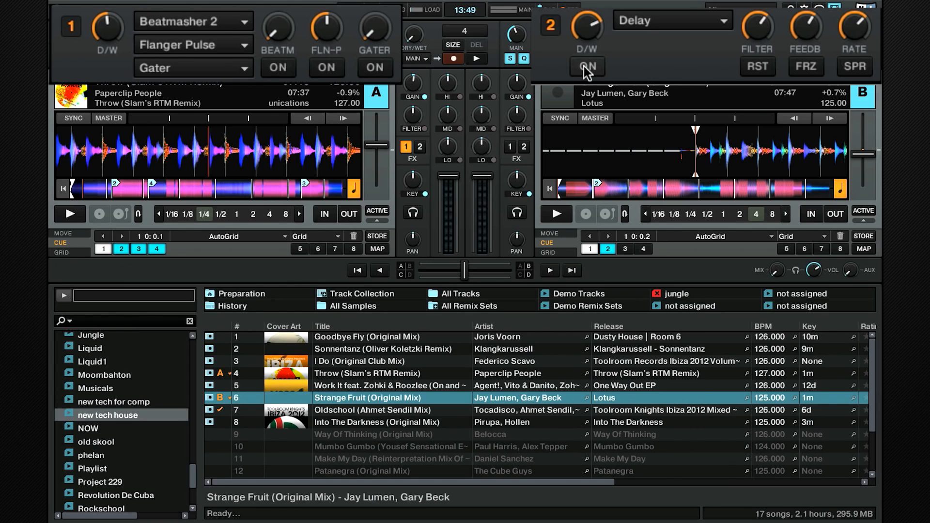
- Assign effect unit 2 to deck A and try its Delay while the deck plays
mouse_move(844, 51)
key(space)
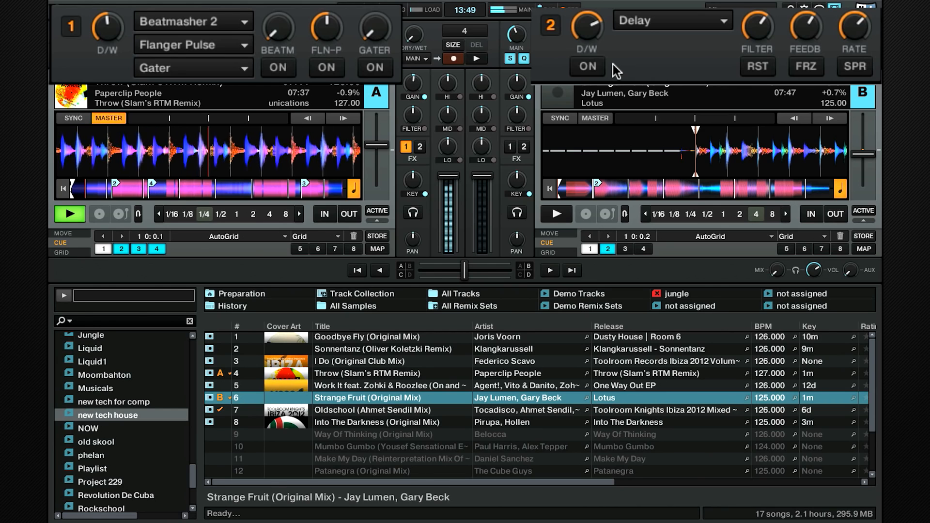
key(2)
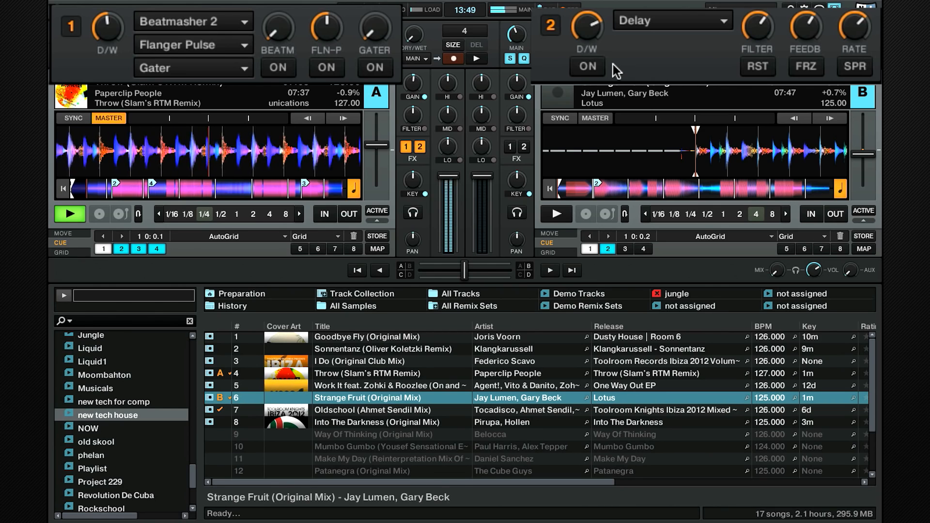
click(612, 65)
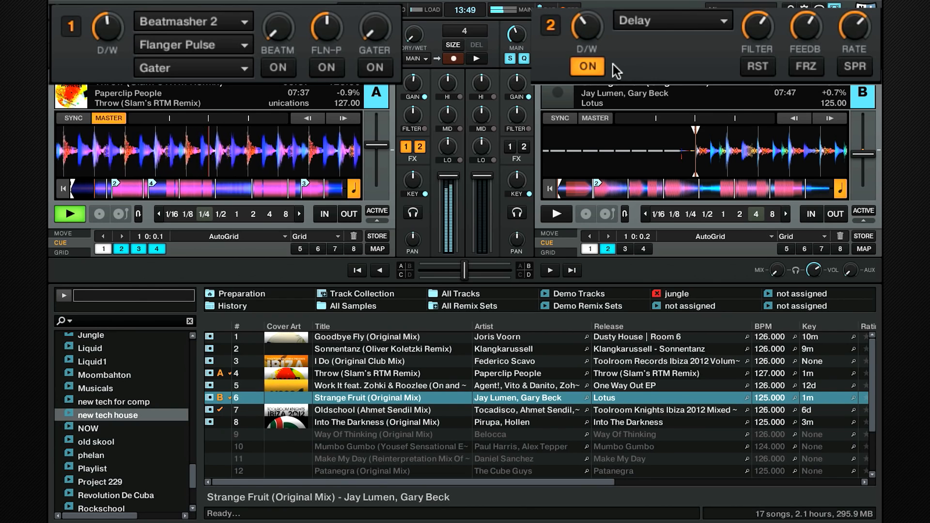
key(space)
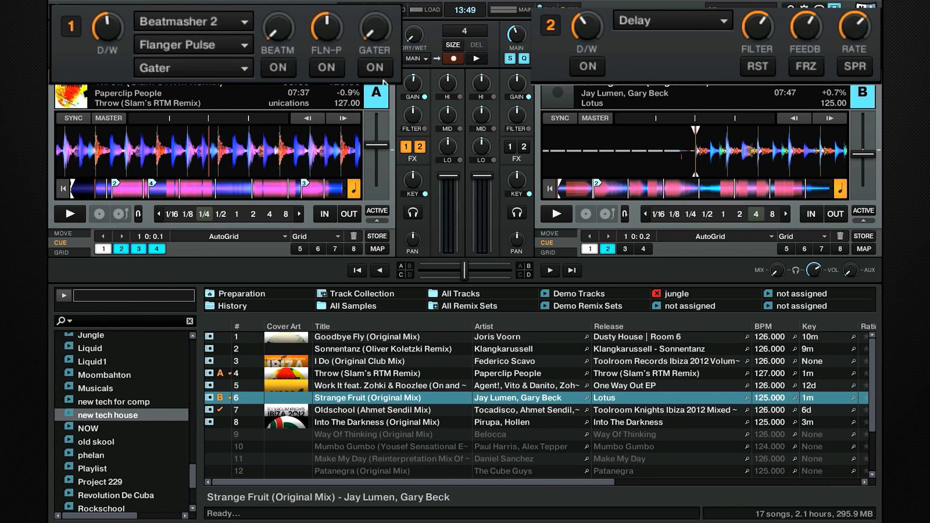
key(space)
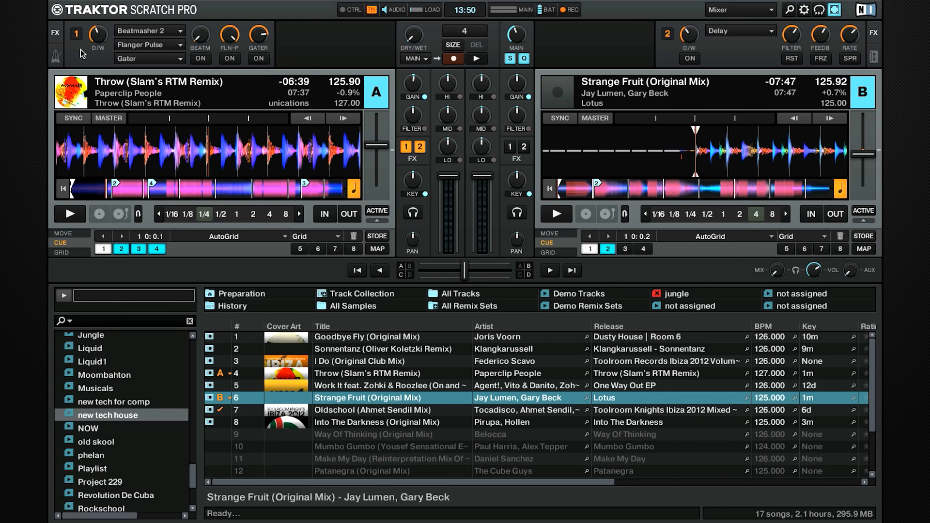
- Set the routing of effect unit 1 to Insert and of effect unit 2 to Post Fader
click(72, 28)
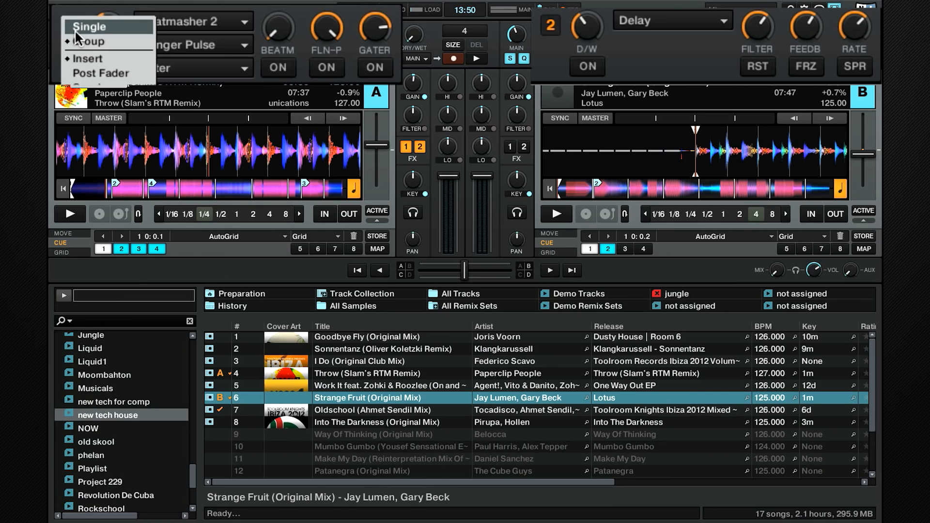
click(84, 62)
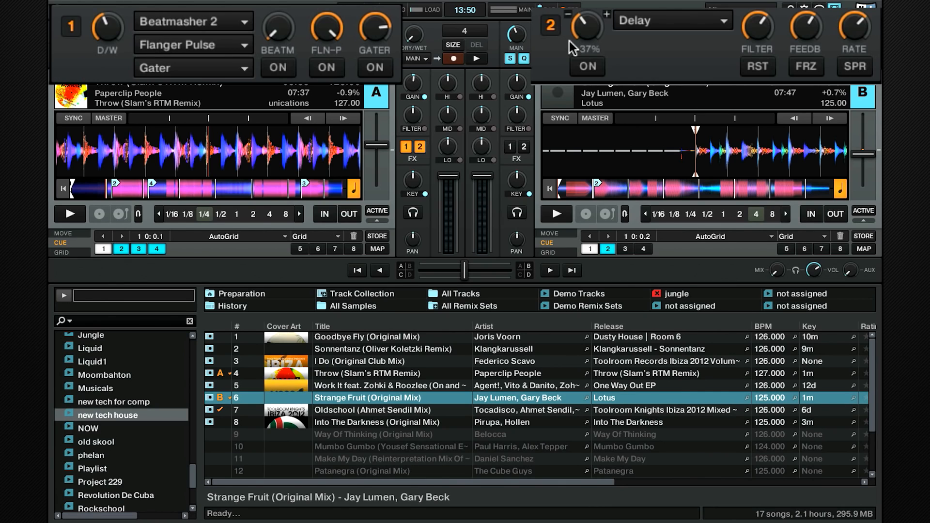
click(550, 27)
click(562, 74)
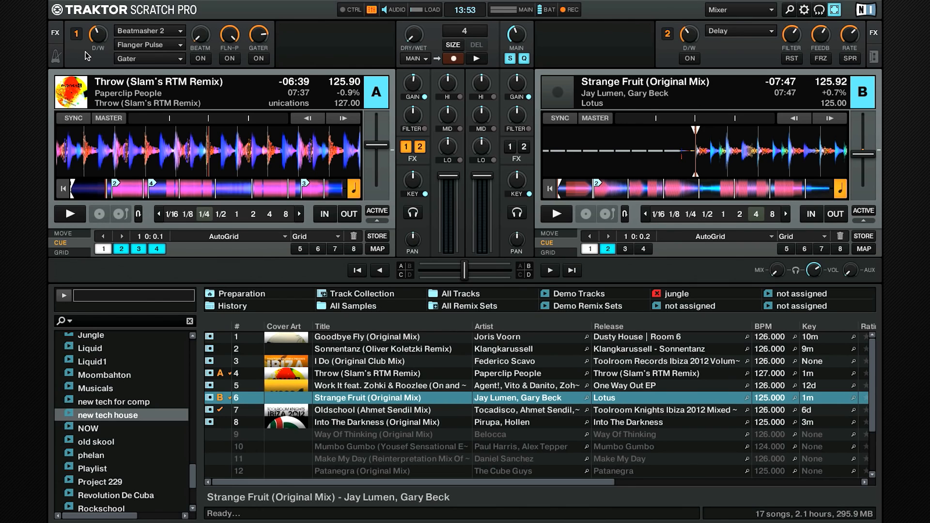
- Play deck A with Flanger Pulse on effect unit 1, and turn that effect off during playback
key(space)
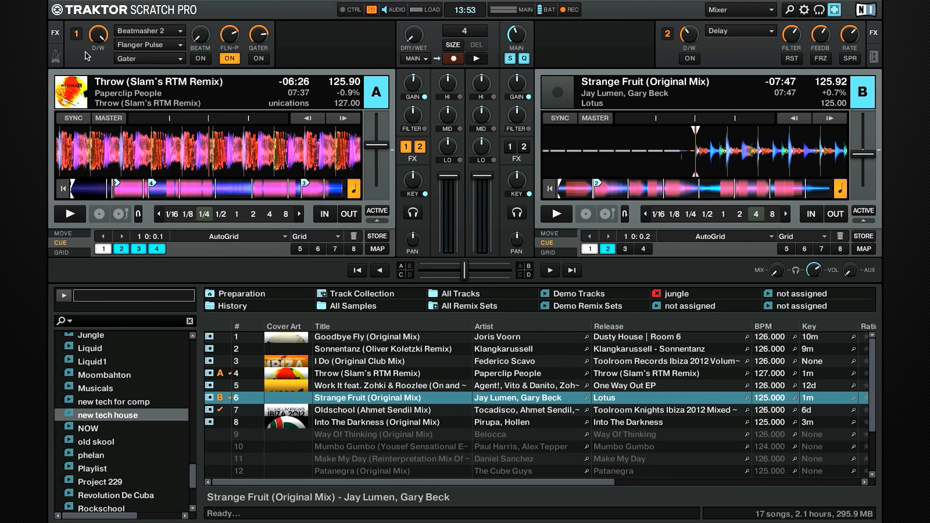
key(space)
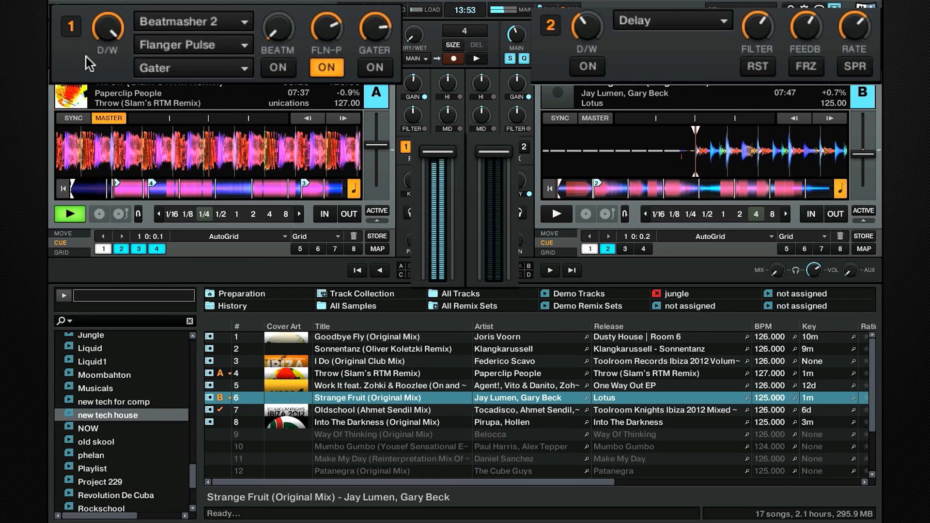
key(2)
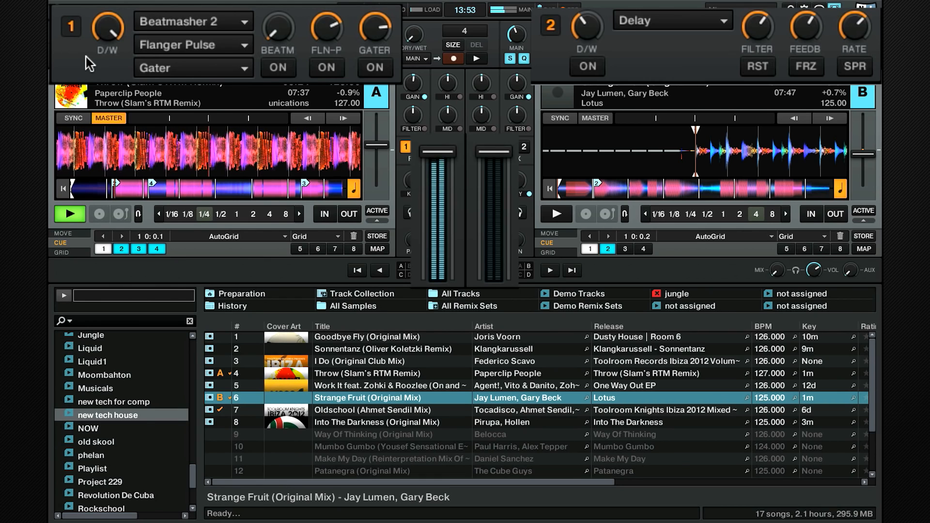
- Turn on effect unit 2's Delay fully wet while deck A plays, and pull deck A's volume fader all the way down
key(w)
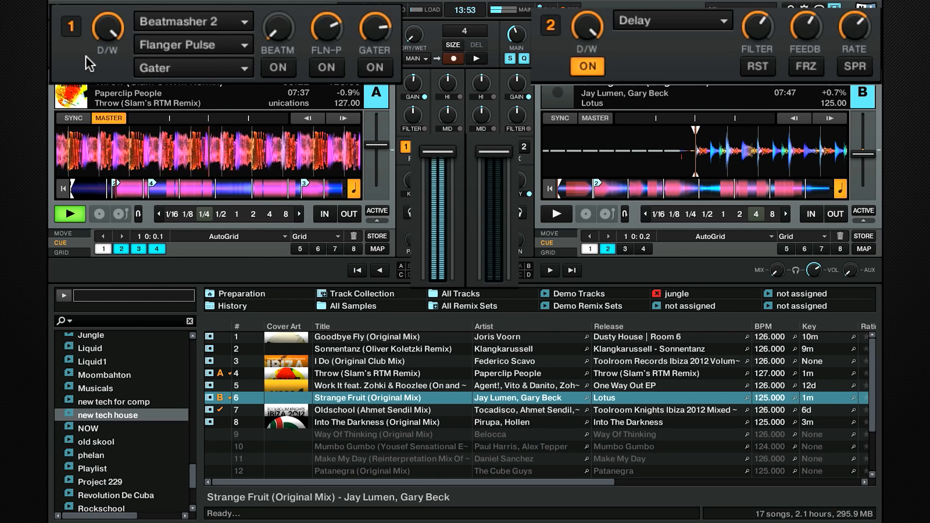
key(Down)
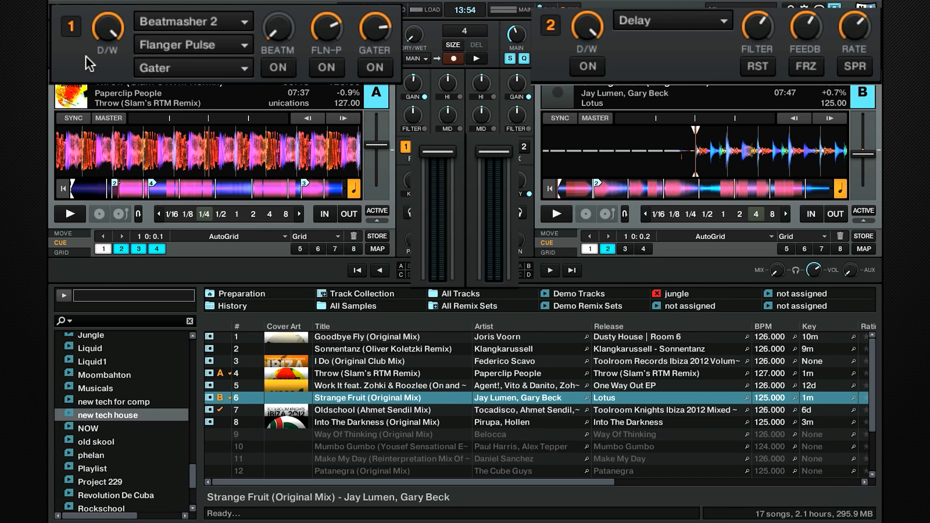
key(space)
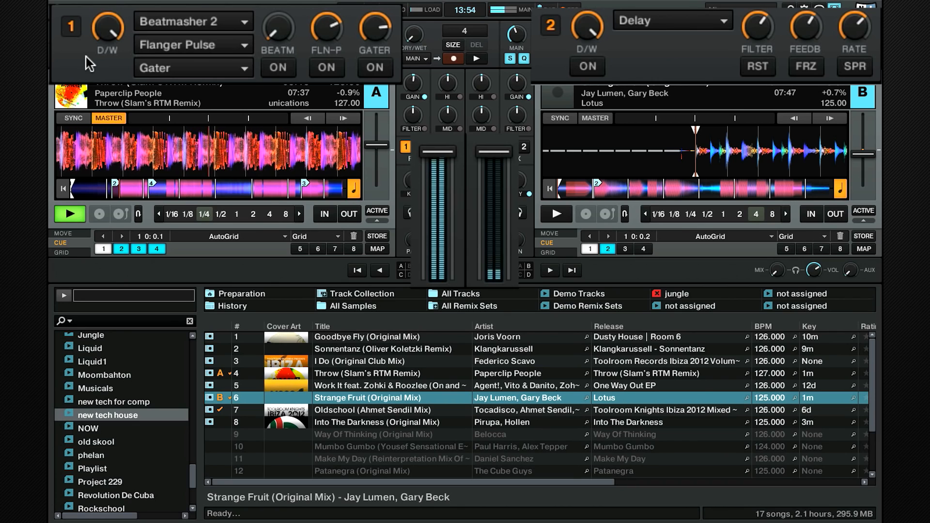
key(w)
key(Down)
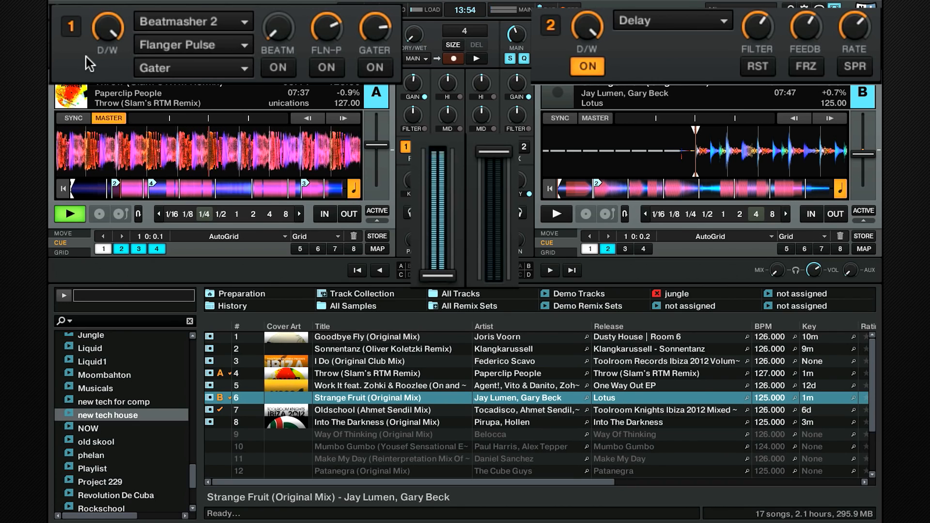
- Start deck B over the delayed sound of deck A, and stop both decks
key(shift+space)
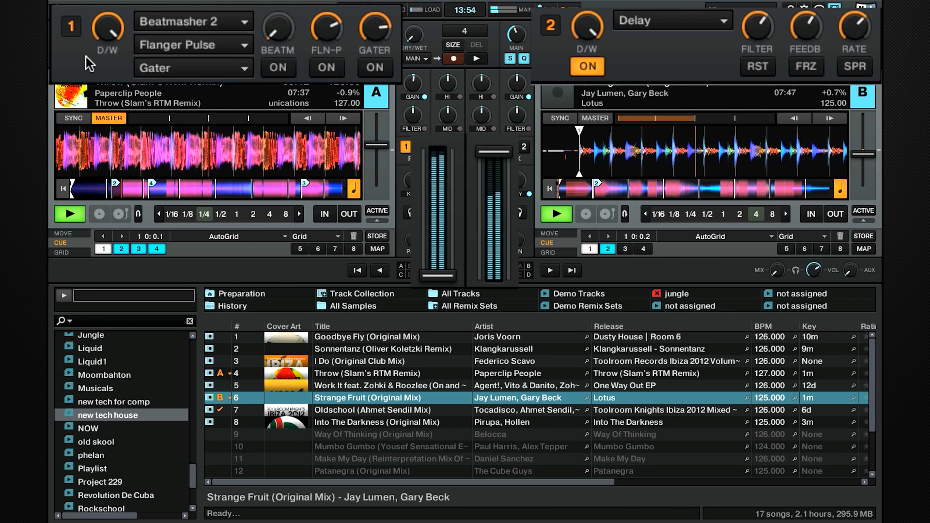
key(space)
key(shift+space)
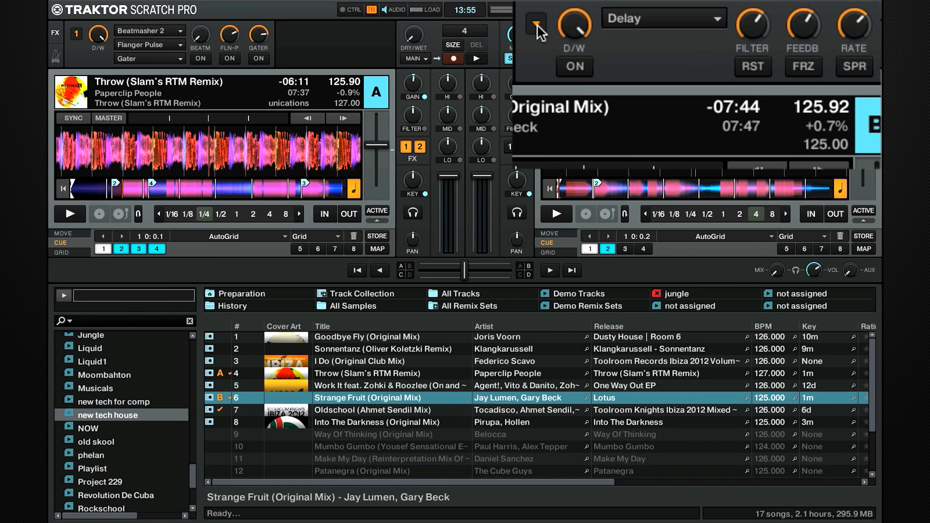
- Save a snapshot of effect unit 2's Delay settings and reset the unit to that snapshot
click(668, 34)
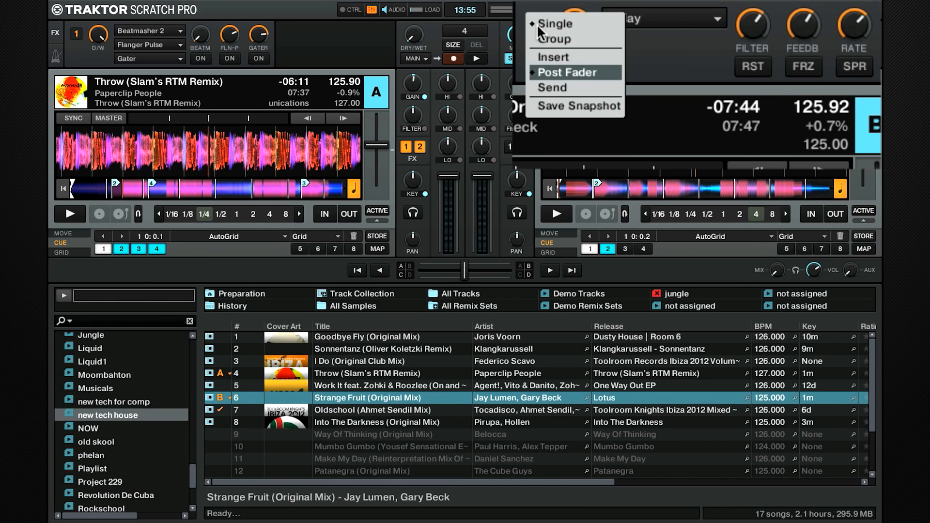
click(551, 104)
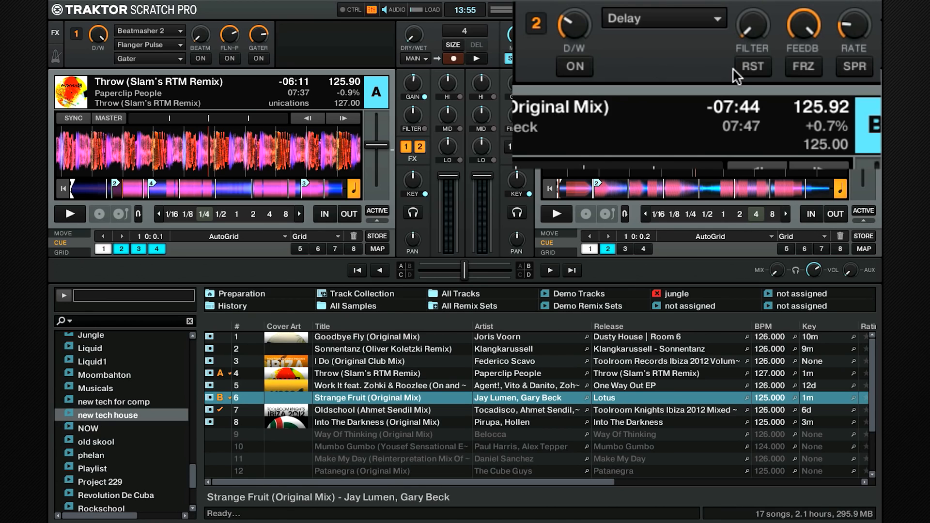
click(748, 68)
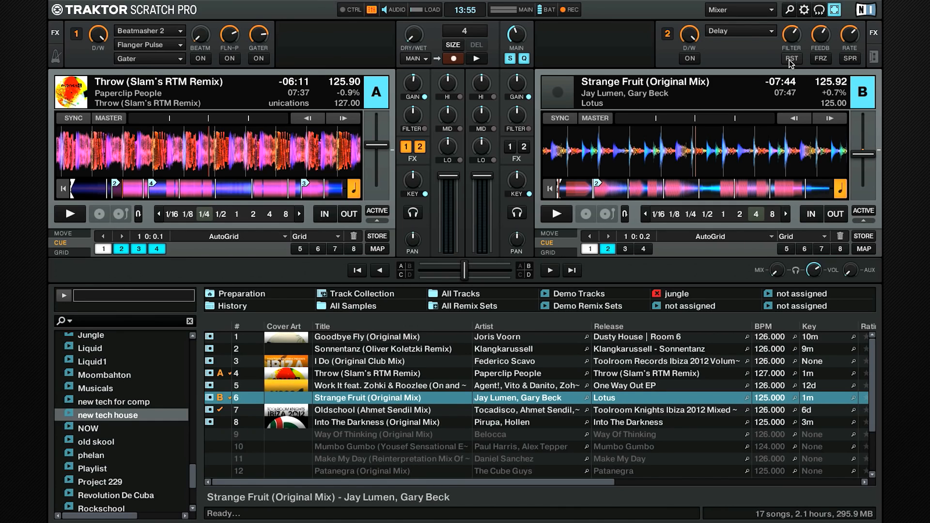
click(790, 59)
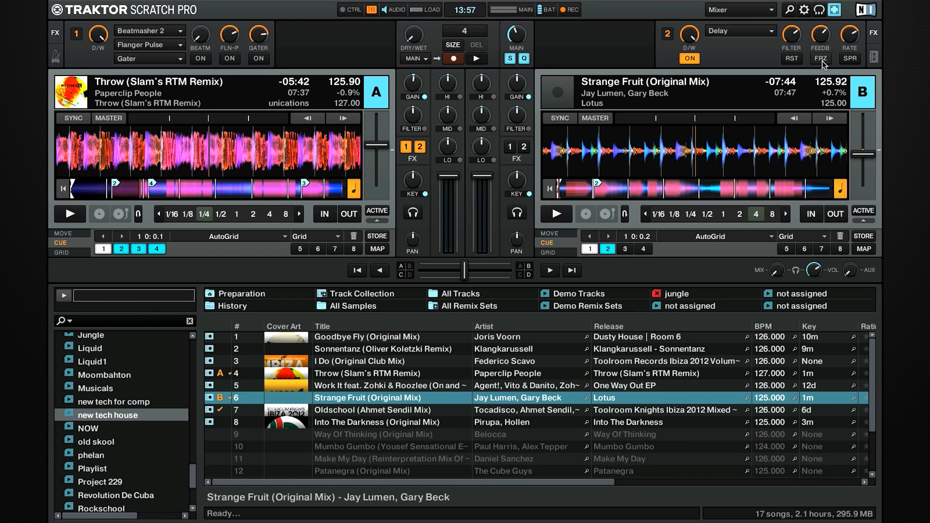
- Return deck B to the start of its track and turn on Freeze for effect unit 2's Delay
key(7)
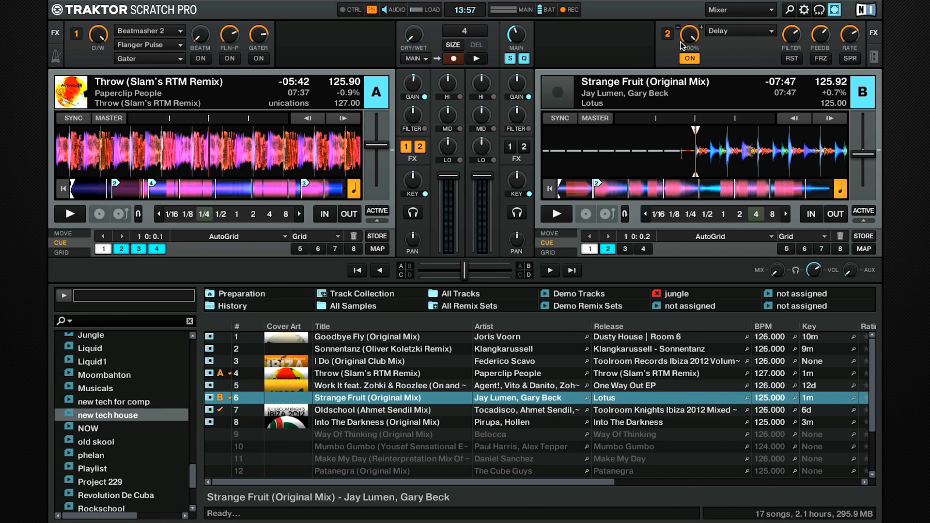
click(793, 62)
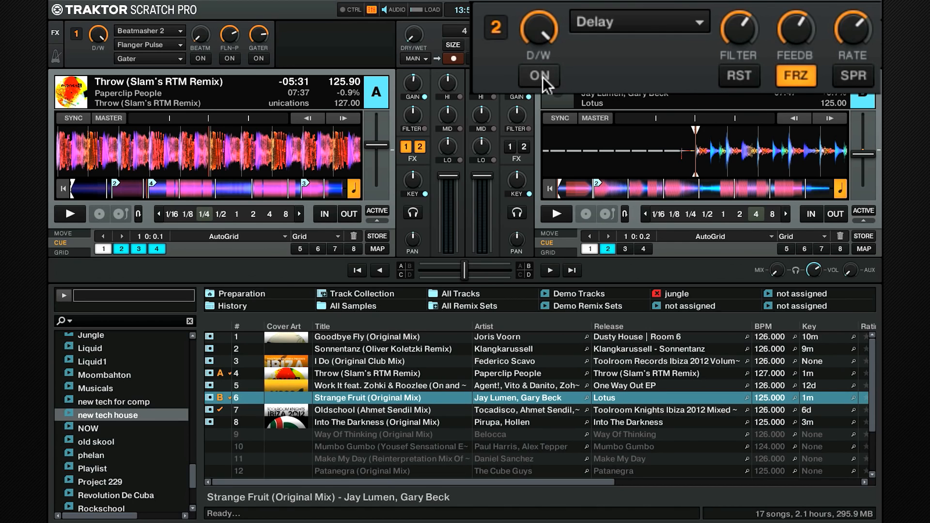
- Play deck A, turn on effect unit 2's frozen Delay, and start deck B over the repeating sound
key(space)
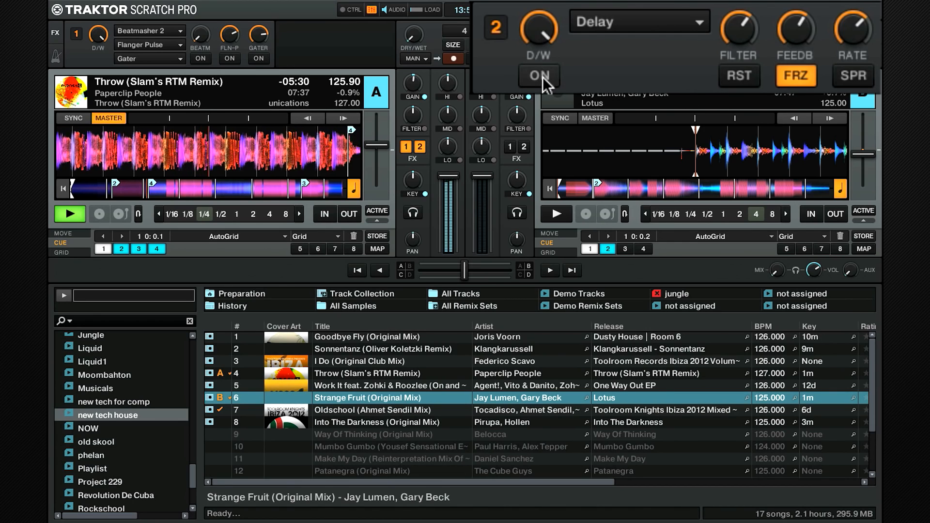
click(539, 76)
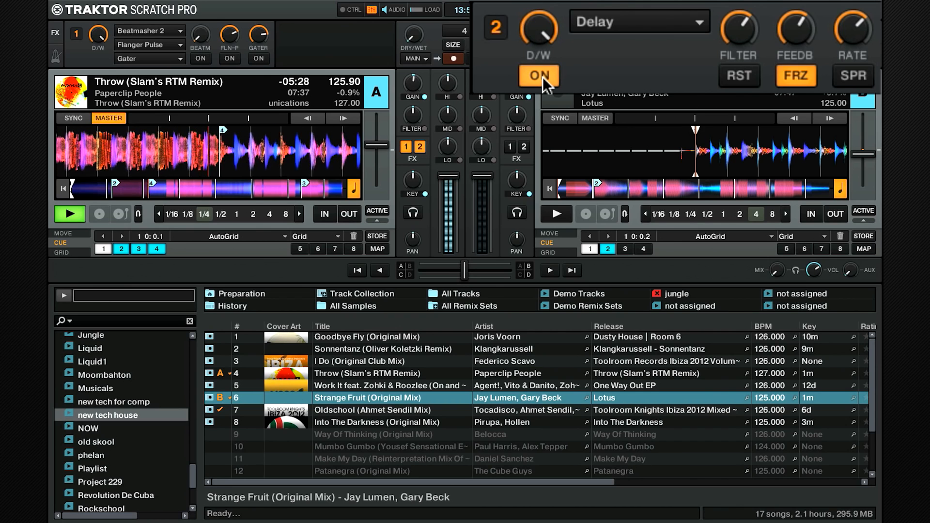
key(k)
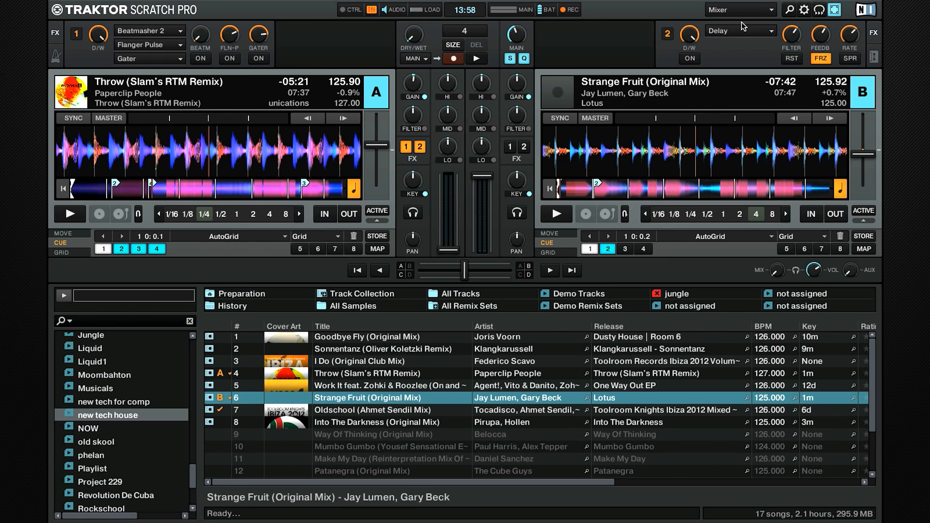
- Switch the effects preferences to 4 FX Units and close the preferences
click(804, 10)
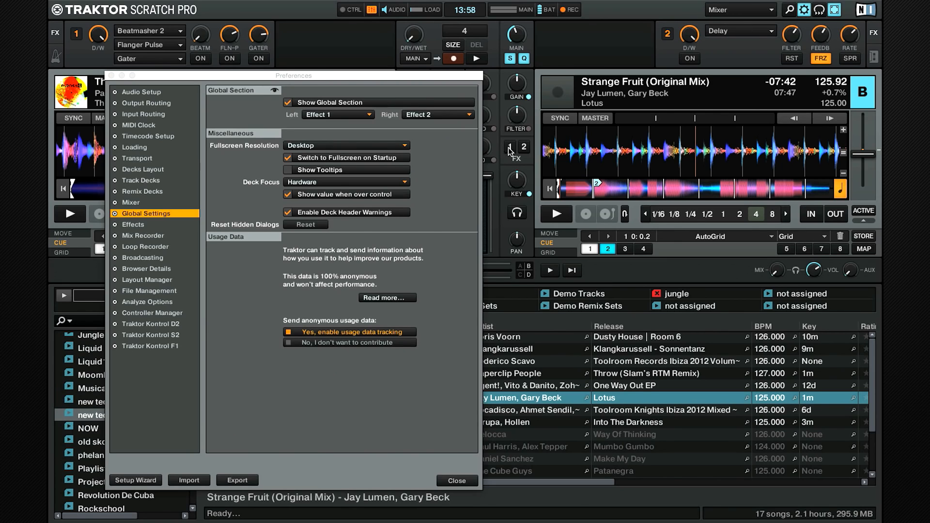
click(135, 225)
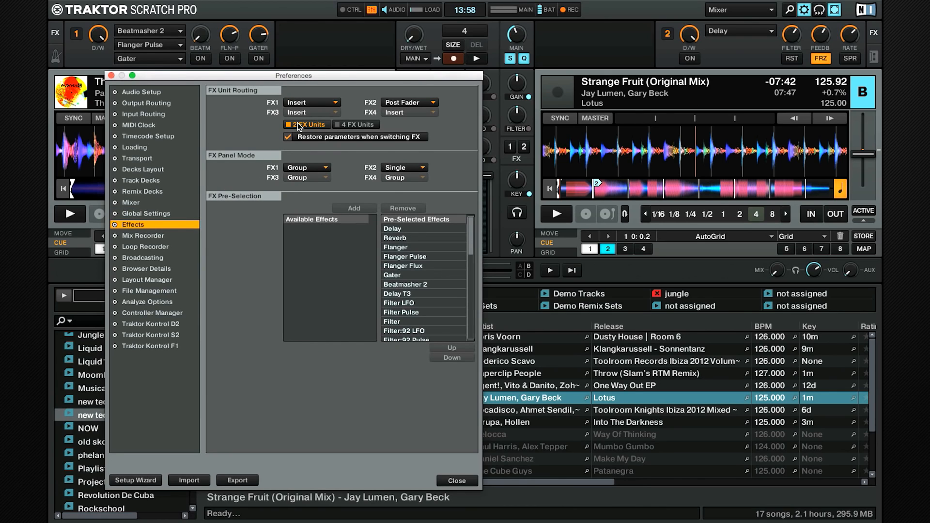
click(348, 124)
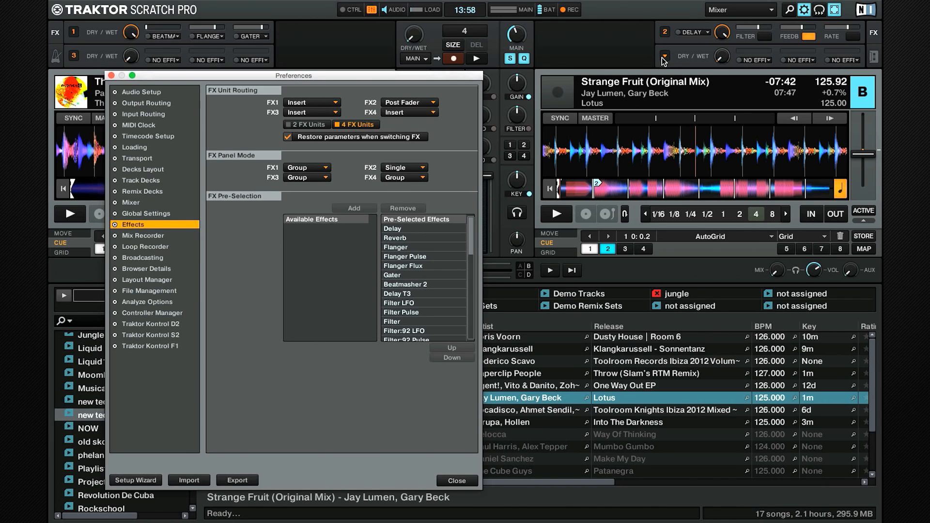
key(Escape)
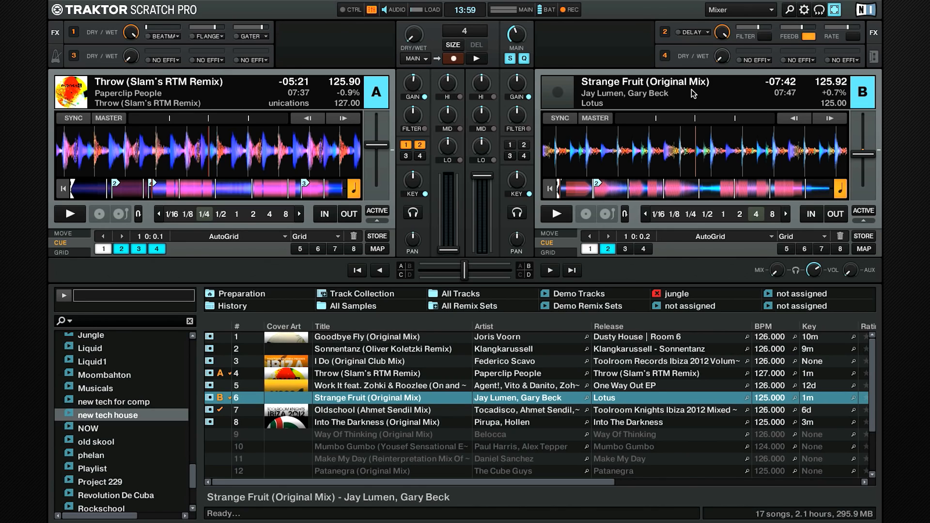
- Set the effects preferences back to 2 FX Units and close the preferences
click(799, 13)
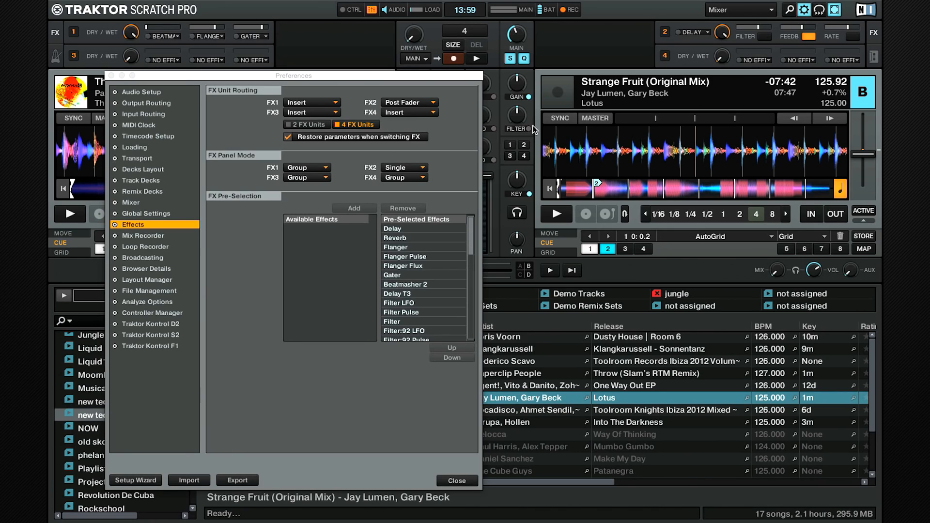
click(310, 124)
key(Escape)
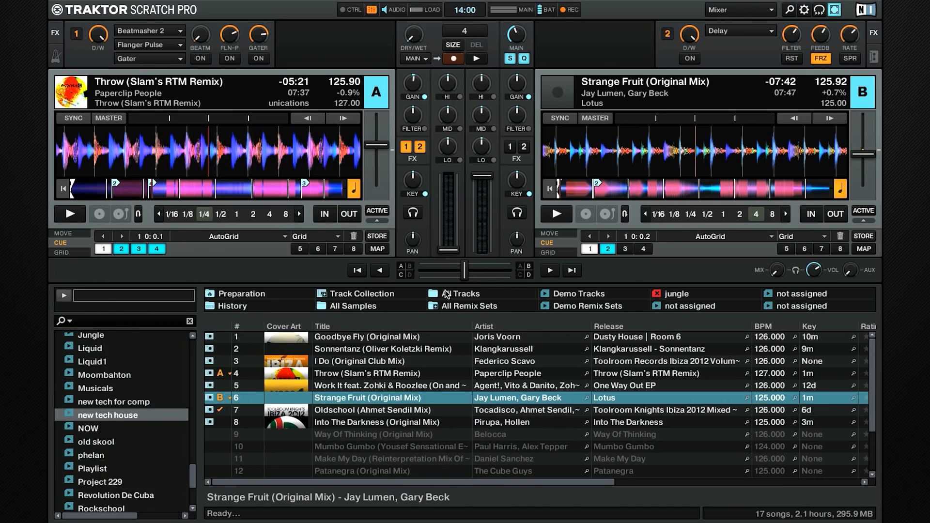